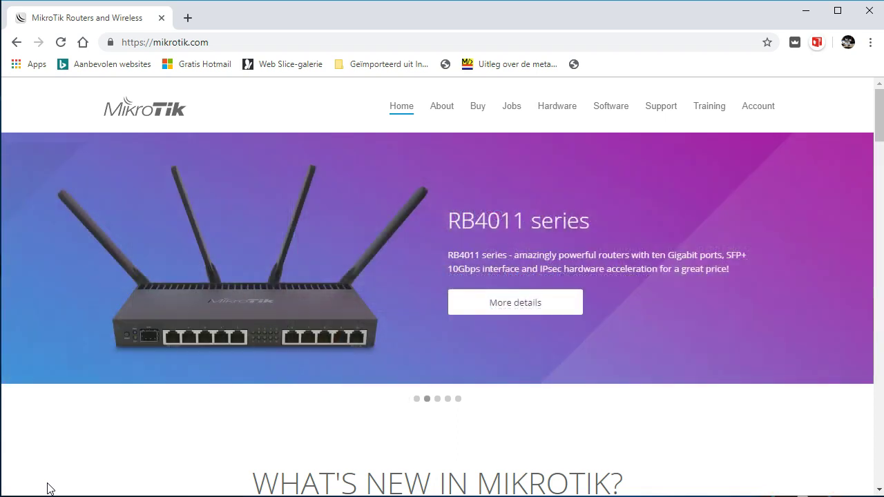
# - Switch to WinBox and check the router's architecture and RouterOS version in the system resources, closing them when done
pyautogui.click(48, 488)
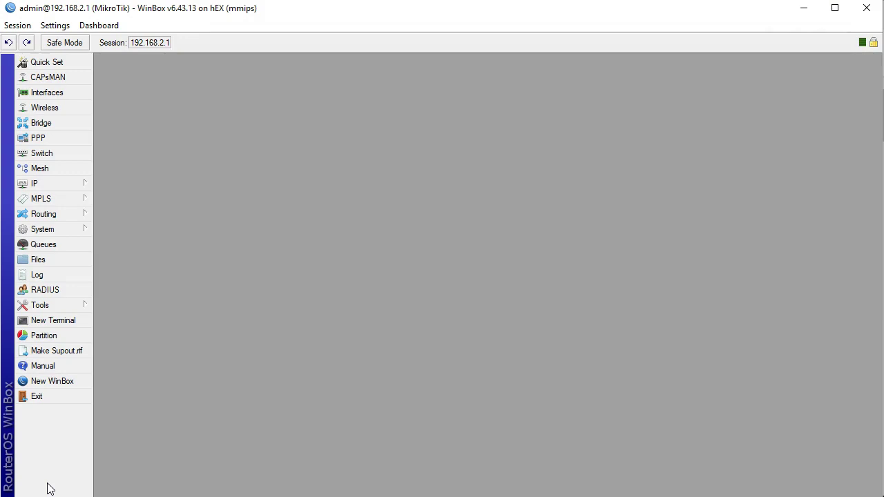
pyautogui.click(42, 230)
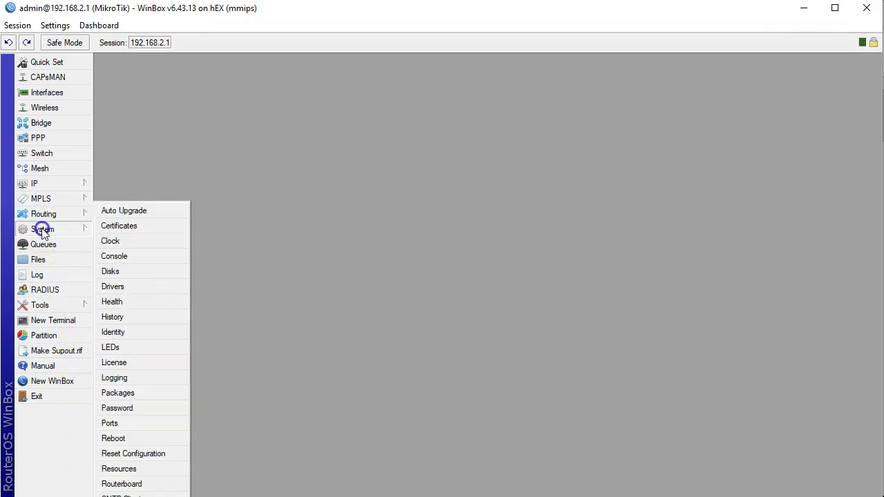
pyautogui.click(152, 474)
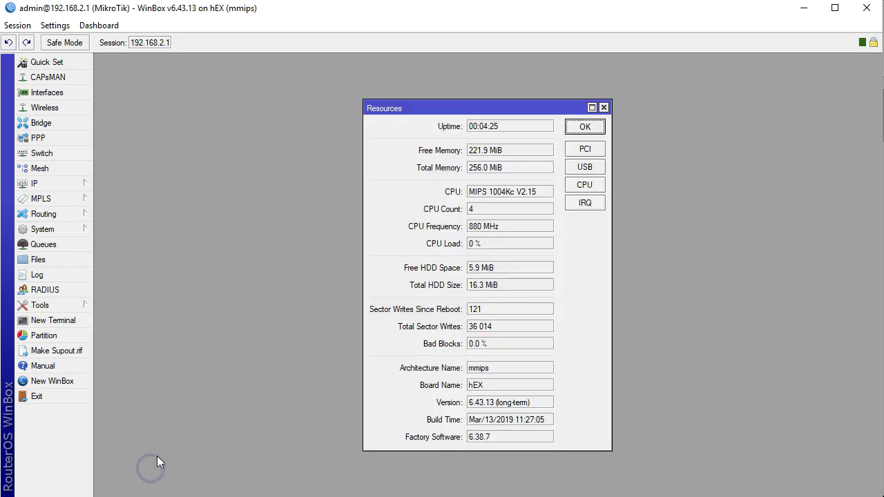
pyautogui.click(424, 111)
pyautogui.moveTo(422, 103); pyautogui.dragTo(152, 55)
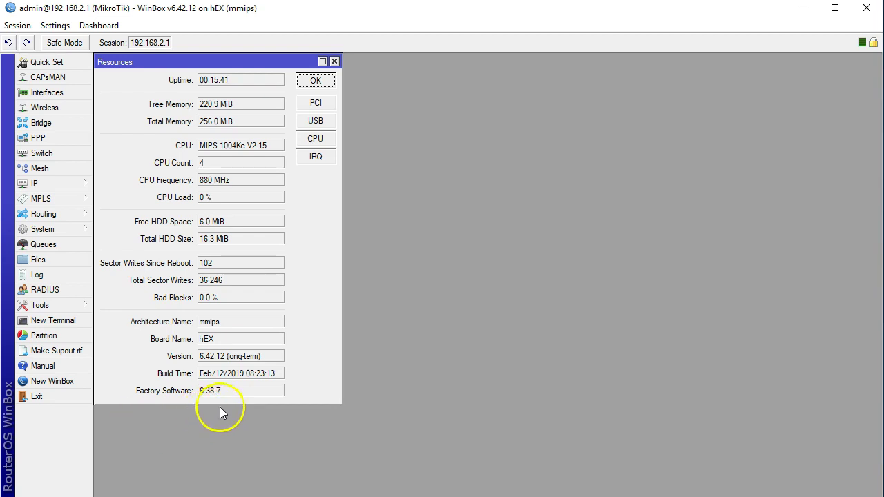
pyautogui.press('Return')
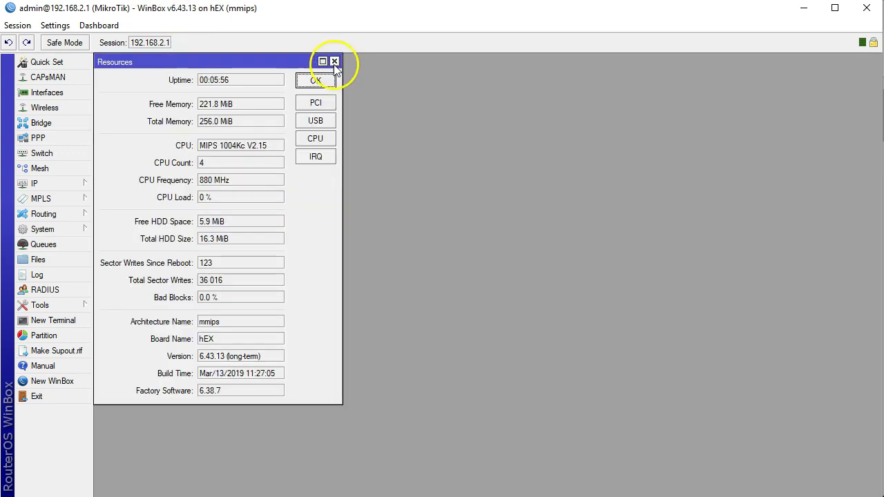
pyautogui.click(334, 61)
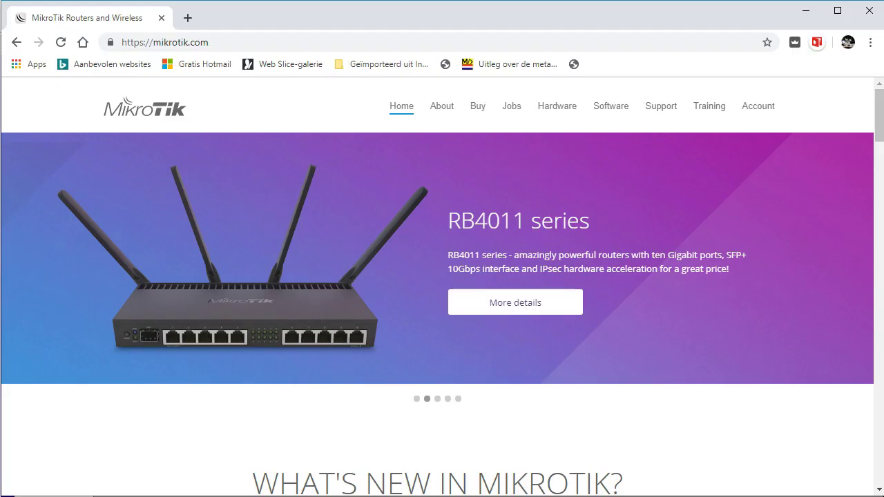
# - In the browser, open MikroTik's software download archive and expand Release 6.42.12 in the long-term release tree
pyautogui.click(612, 111)
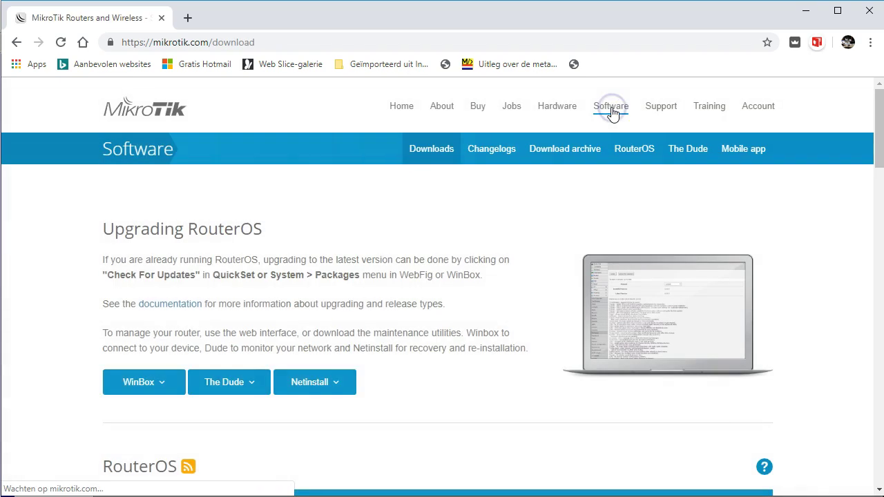
pyautogui.click(574, 156)
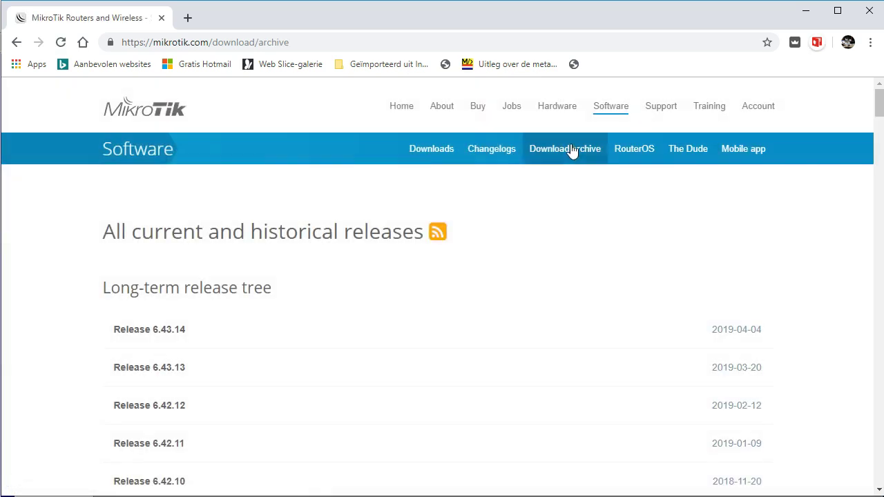
pyautogui.scroll(-1, 400, 349)
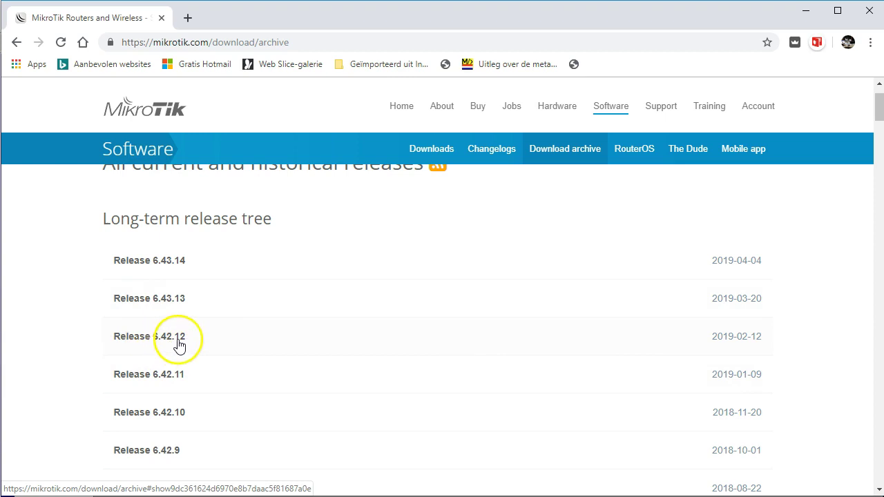
pyautogui.click(157, 341)
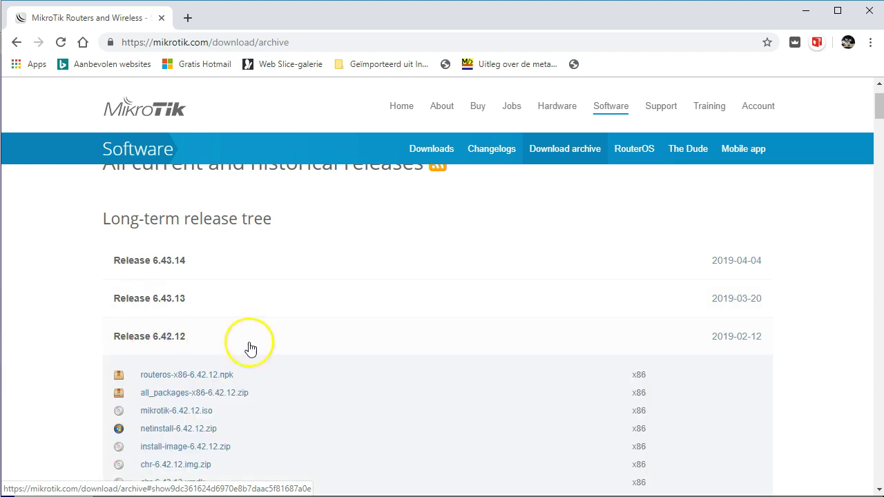
# - Download the mmips main package routeros-mmips-6.42.12.npk from the expanded release
pyautogui.scroll(-2, 560, 349)
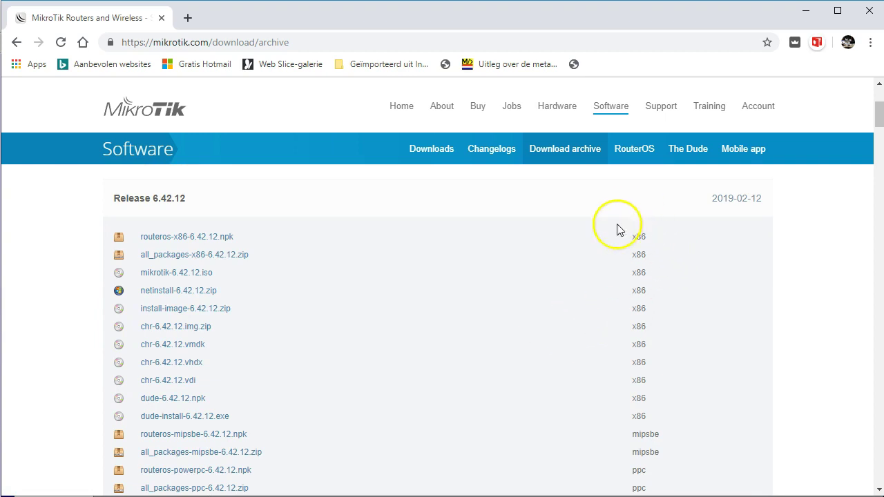
pyautogui.scroll(-2, 681, 404)
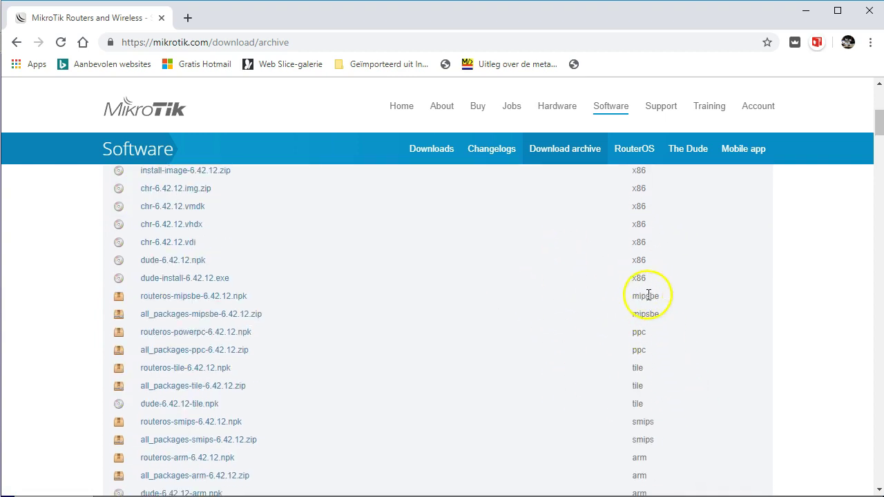
pyautogui.scroll(-2, 684, 335)
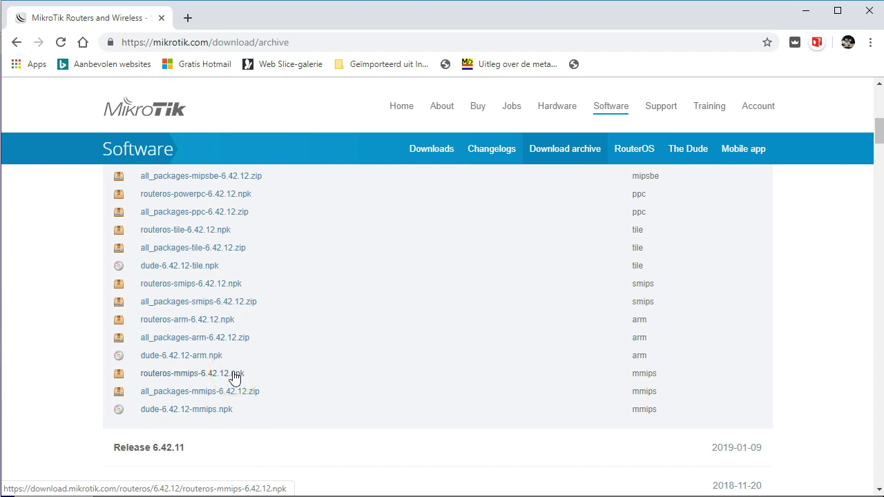
pyautogui.click(179, 375)
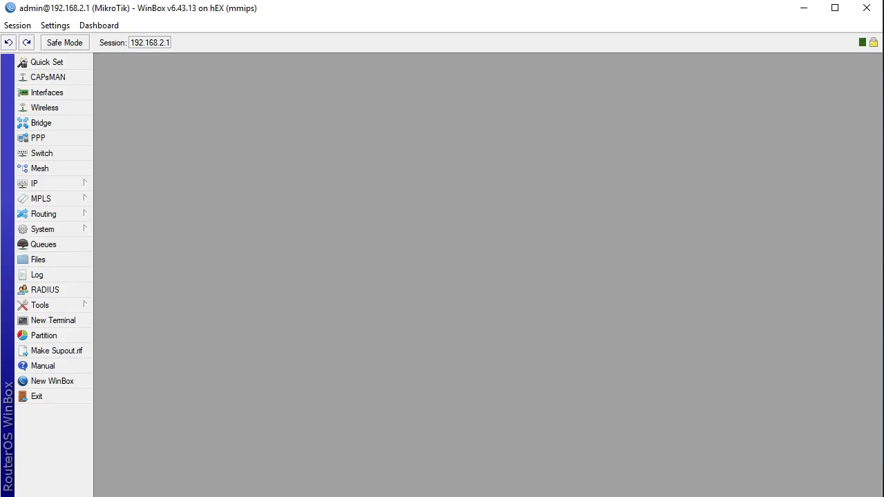
# - Open the Downloads folder in File Explorer and place its window so that WinBox remains accessible above it
pyautogui.press('super+e')
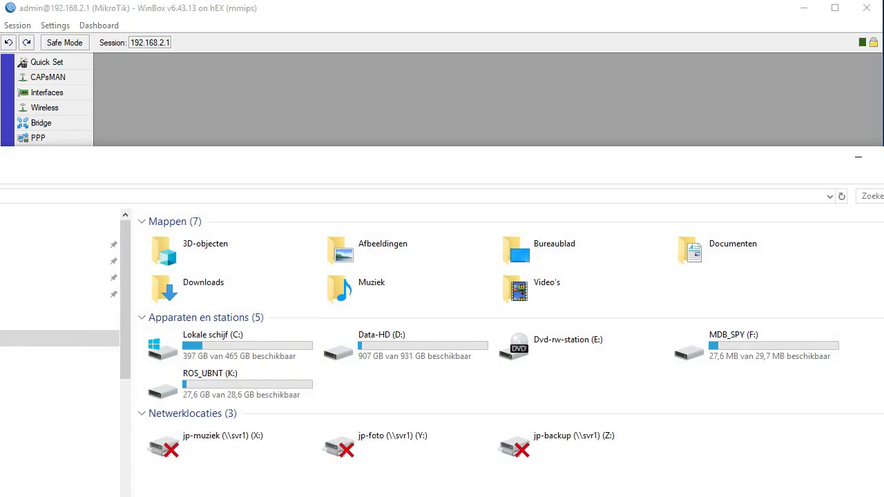
pyautogui.moveTo(250, 164); pyautogui.dragTo(201, 48)
pyautogui.click(166, 157)
pyautogui.doubleClick(156, 166)
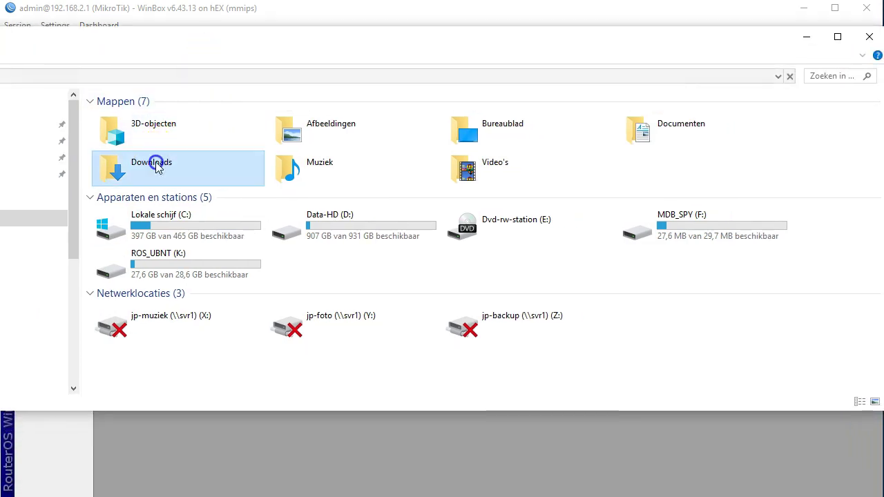
pyautogui.moveTo(386, 284); pyautogui.dragTo(374, 316)
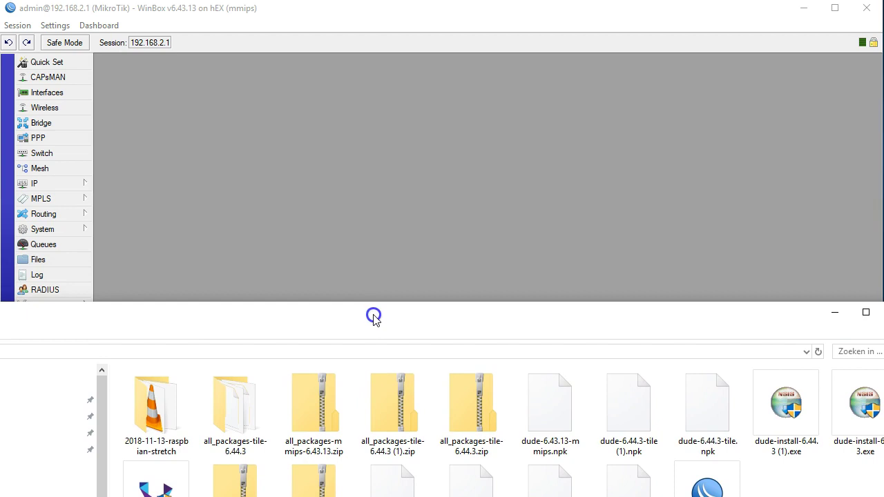
# - Open the router's file list in WinBox and copy routeros-mmips-6.42.12.npk from Downloads into its root
pyautogui.click(68, 260)
pyautogui.moveTo(372, 169); pyautogui.dragTo(164, 48)
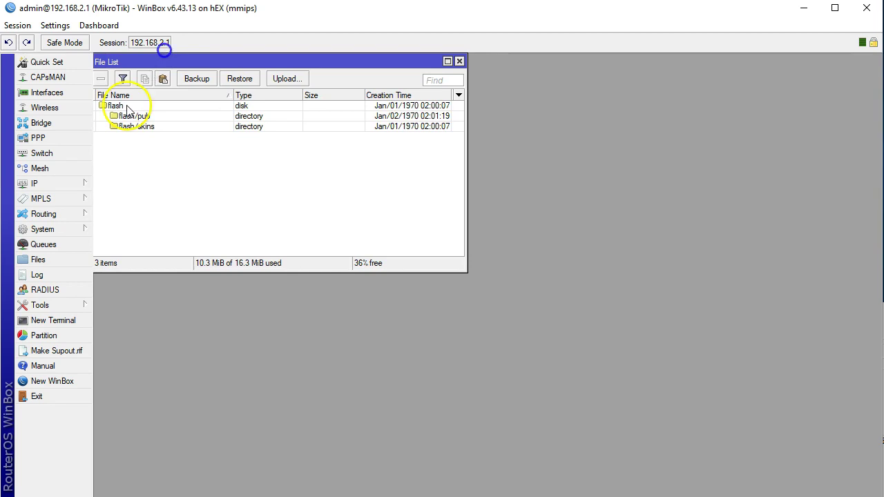
pyautogui.hotkey('alt', 'Tab')
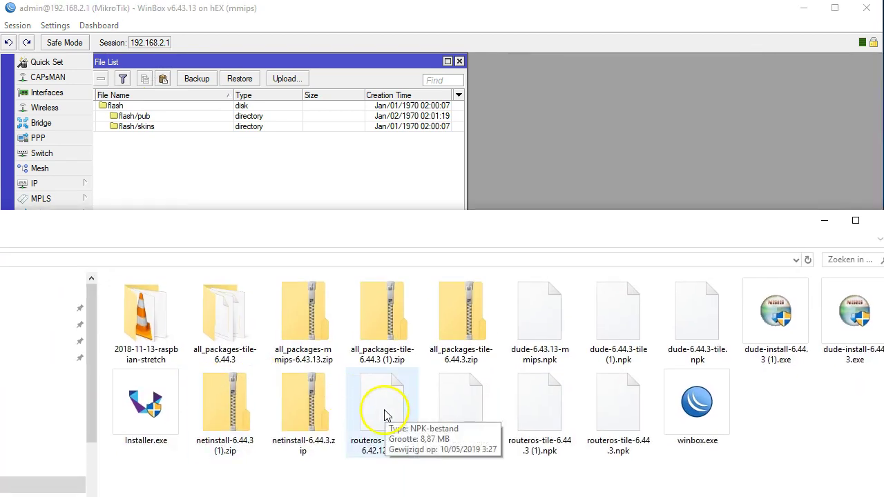
pyautogui.click(385, 413)
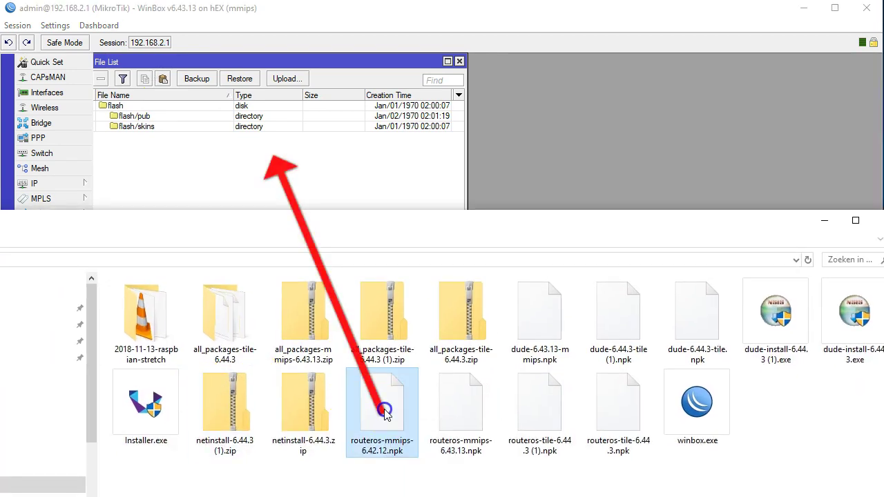
pyautogui.moveTo(385, 412); pyautogui.dragTo(193, 179)
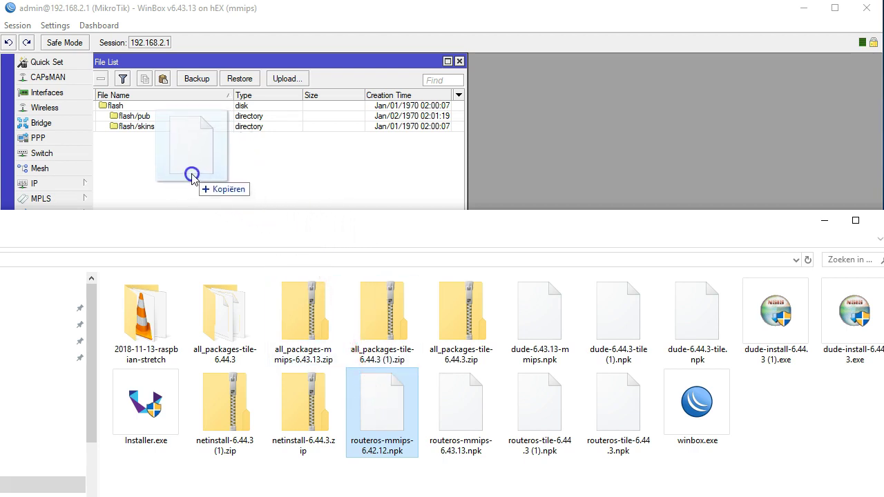
pyautogui.moveTo(192, 179); pyautogui.dragTo(191, 174)
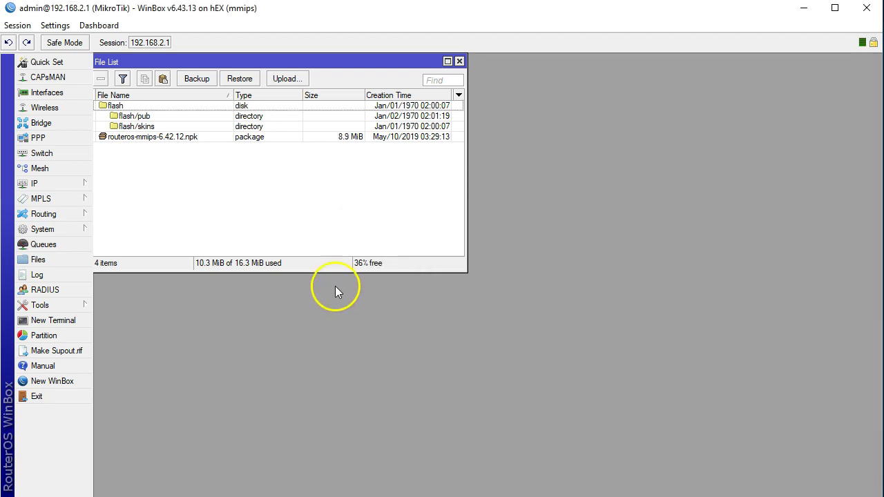
# - Open the router's package list and start the RouterOS downgrade, confirming the reboot
pyautogui.click(69, 231)
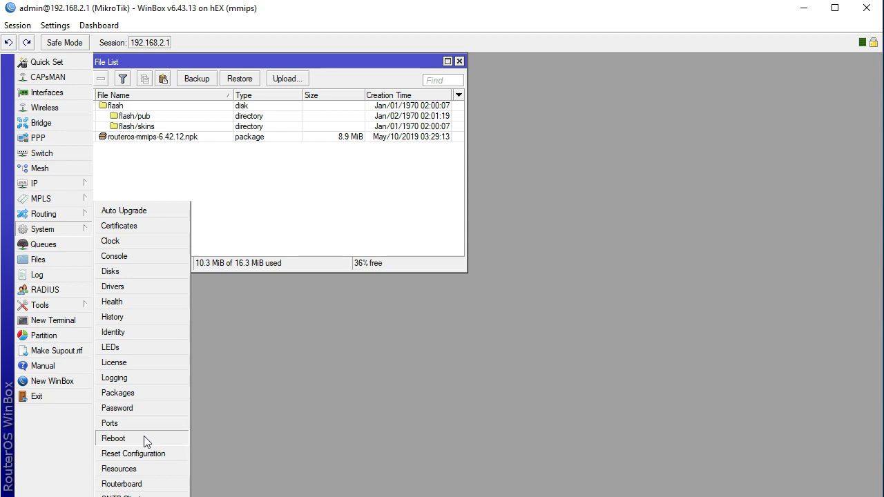
pyautogui.click(144, 394)
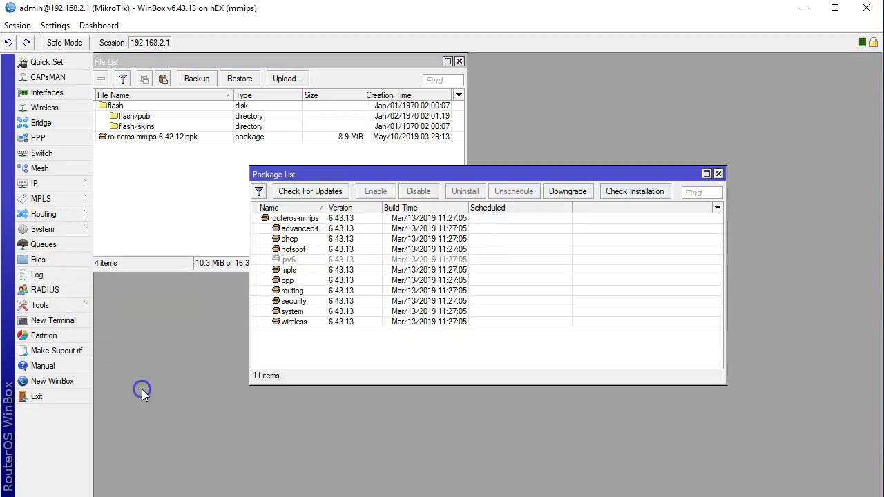
pyautogui.click(569, 193)
pyautogui.click(465, 272)
pyautogui.click(464, 272)
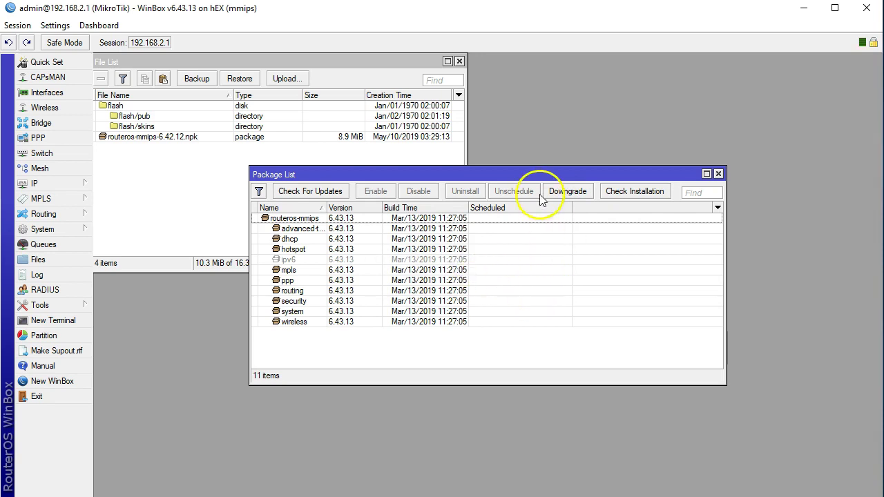
pyautogui.moveTo(496, 178); pyautogui.dragTo(423, 154)
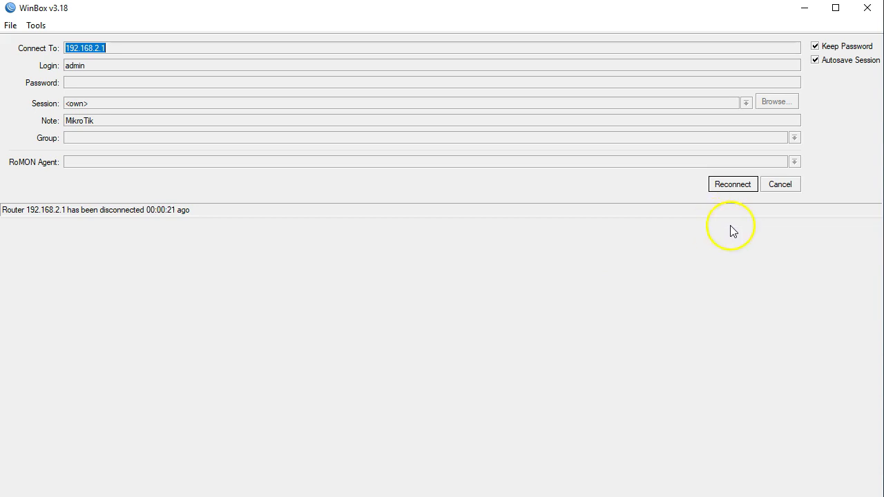
# - Minimize the disconnected WinBox window, launch WinBox again and connect to 192.168.2.1 as admin
pyautogui.click(807, 9)
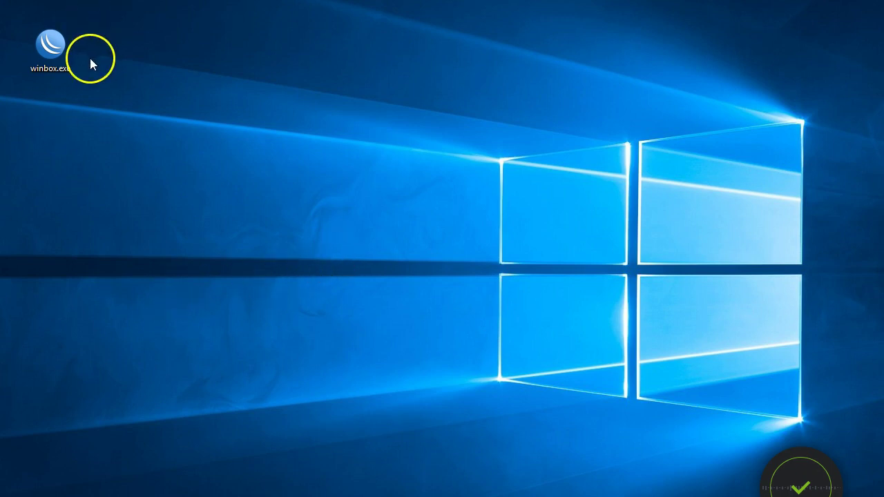
pyautogui.doubleClick(54, 47)
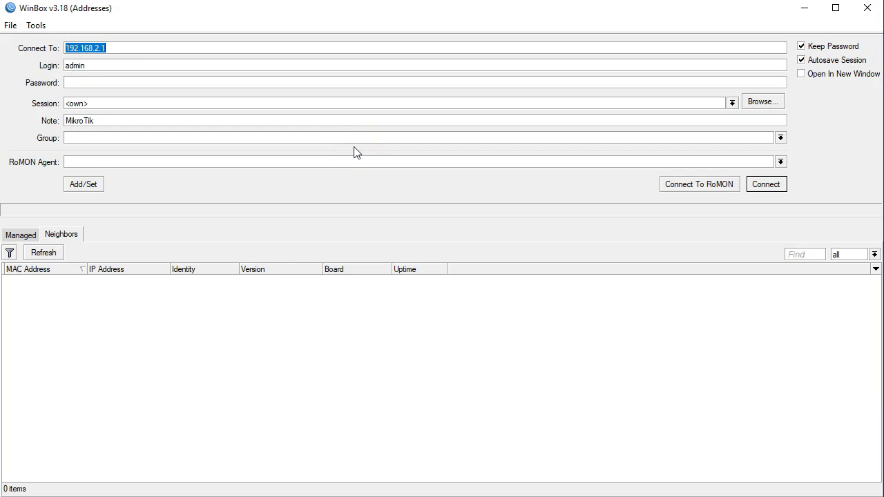
pyautogui.click(409, 185)
pyautogui.click(406, 221)
pyautogui.click(771, 188)
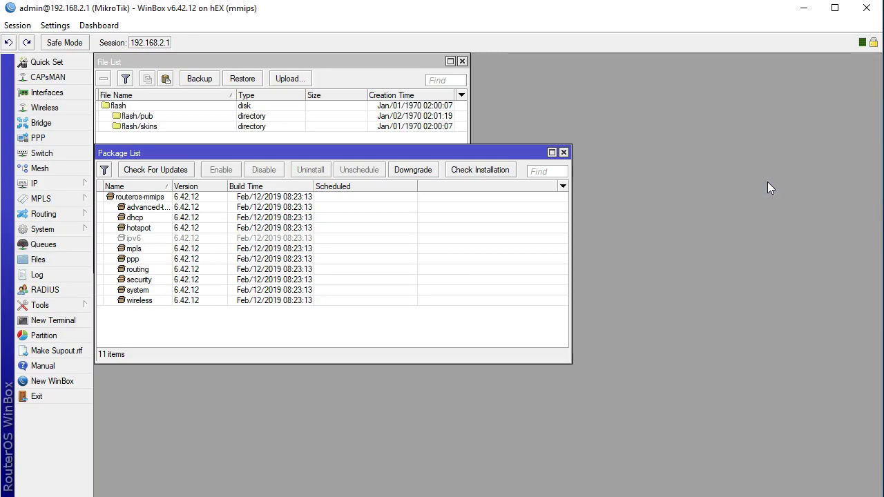
# - Close the package list and the file list in the reconnected WinBox session
pyautogui.click(564, 152)
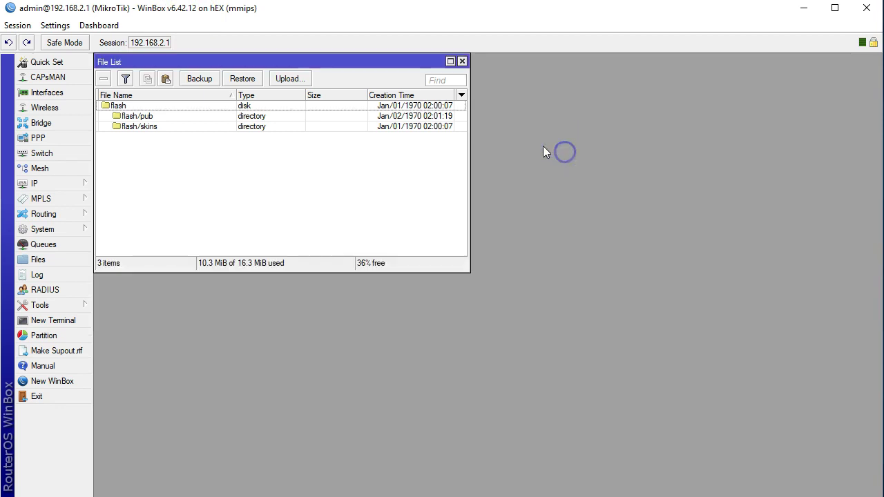
pyautogui.click(463, 61)
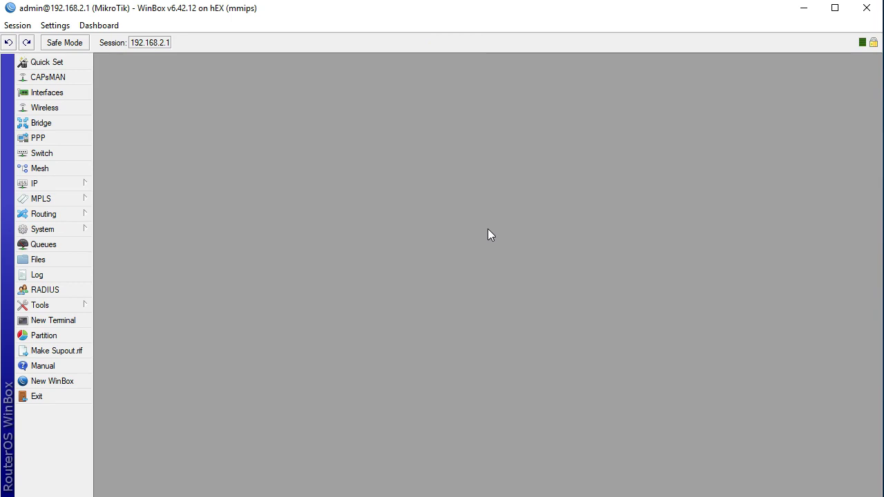
pyautogui.click(476, 262)
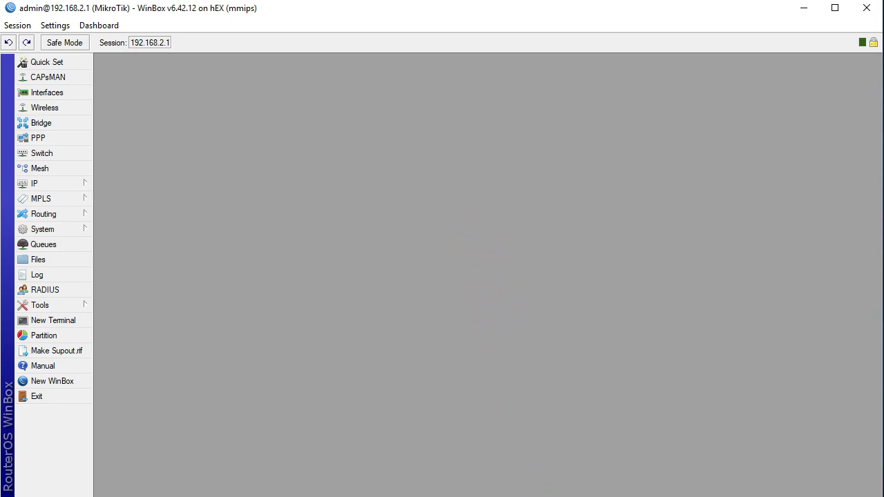